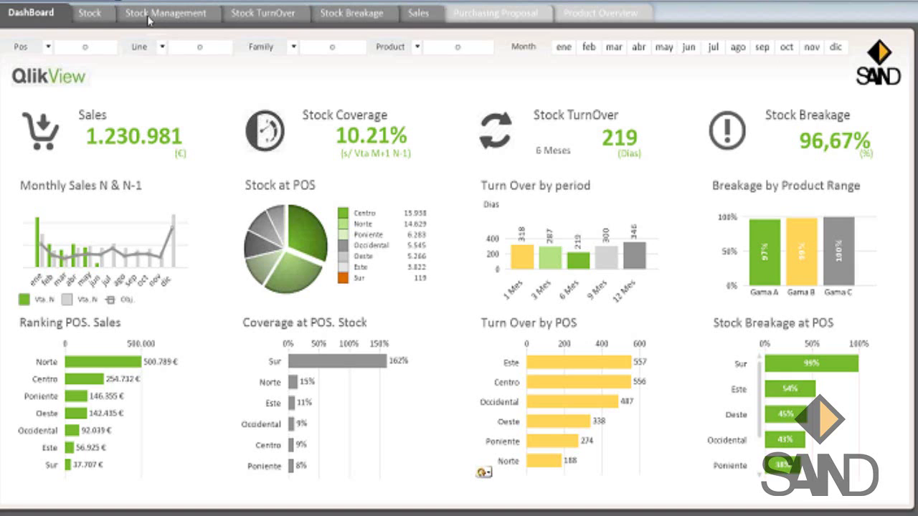
# Show Stock Management in stock units, filtered to POS Este and line Enanos Bum, with the table grouped by family.
pyautogui.click(150, 18)
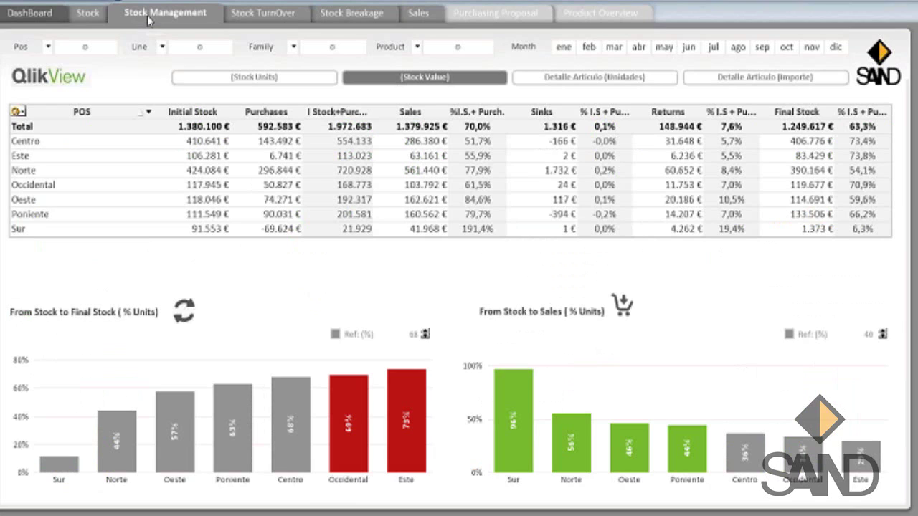
pyautogui.click(227, 79)
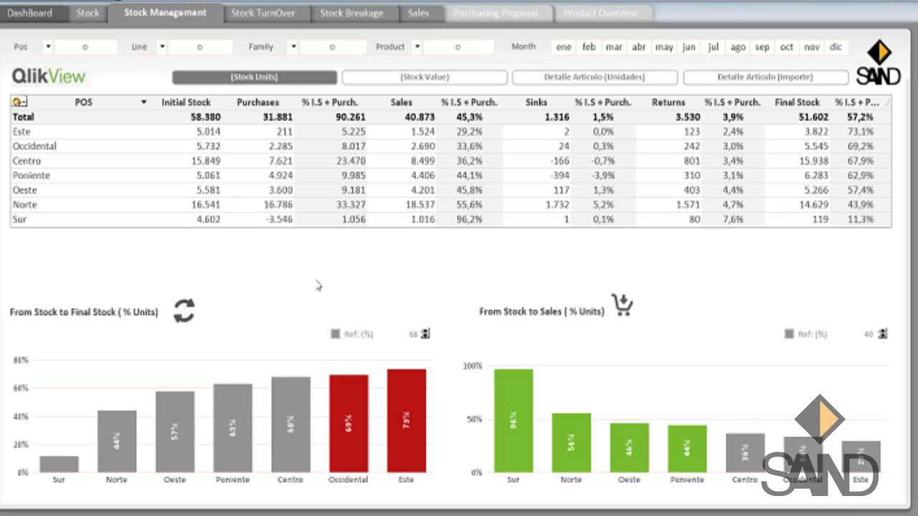
pyautogui.click(26, 137)
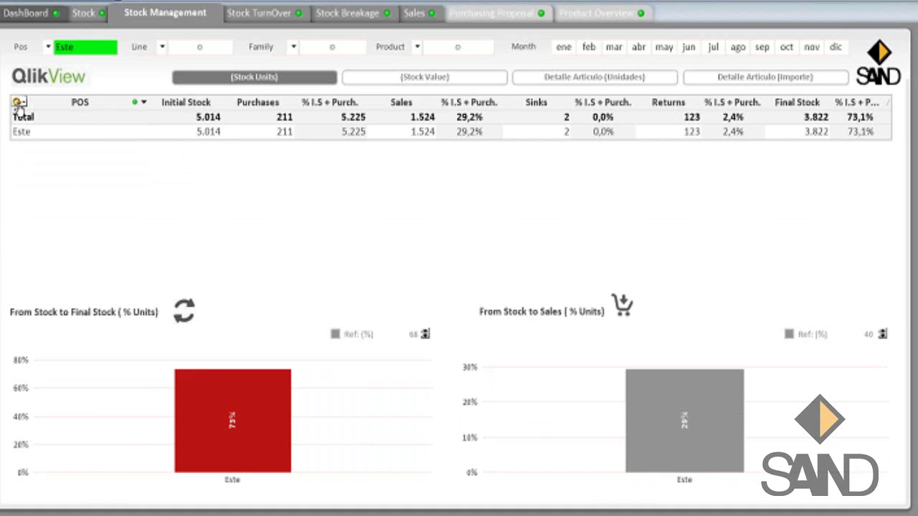
pyautogui.click(16, 102)
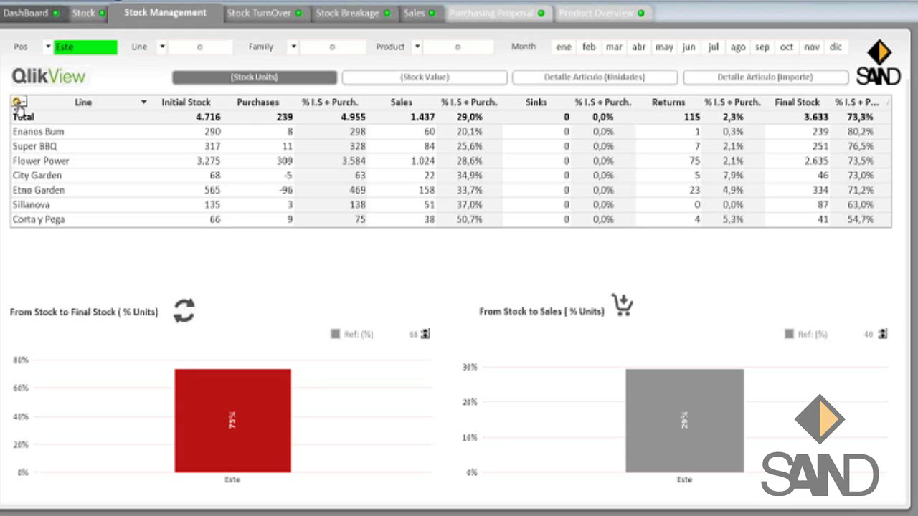
pyautogui.click(32, 138)
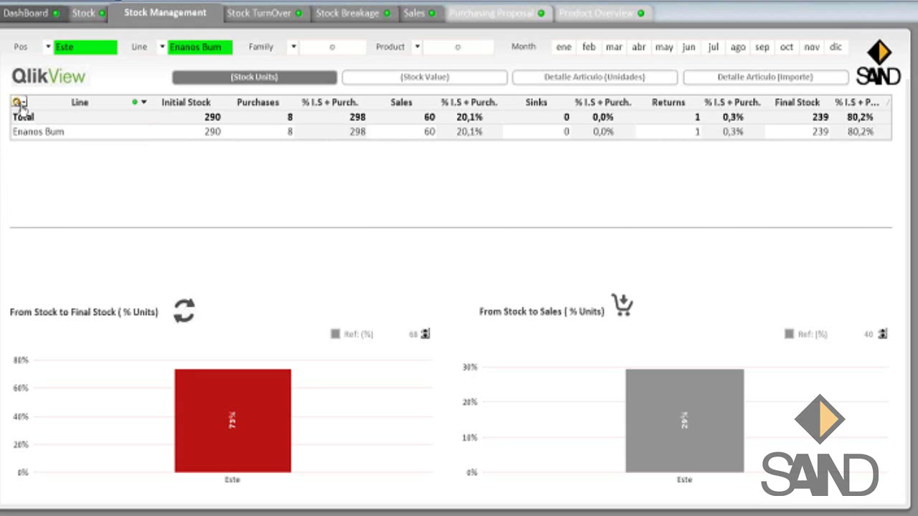
pyautogui.click(20, 103)
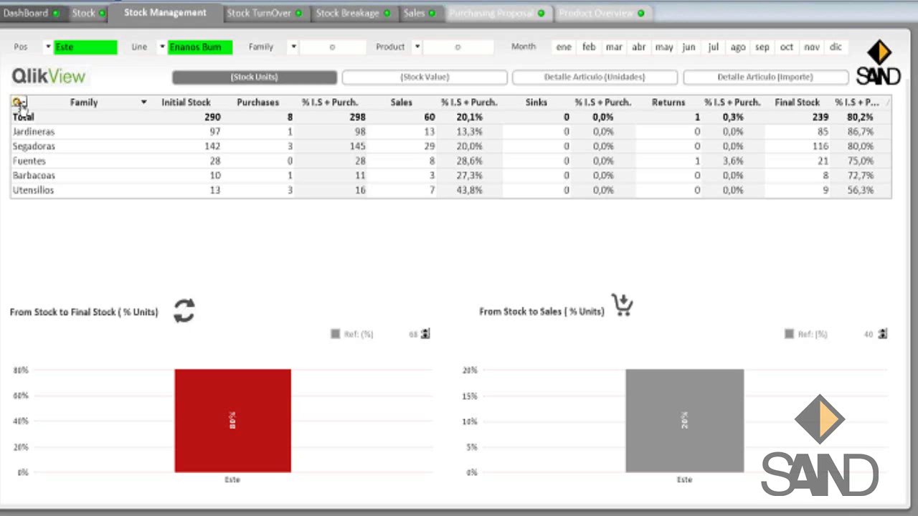
# Compare the family stock figures for may, jun and mar by filtering on each month in turn.
pyautogui.click(664, 49)
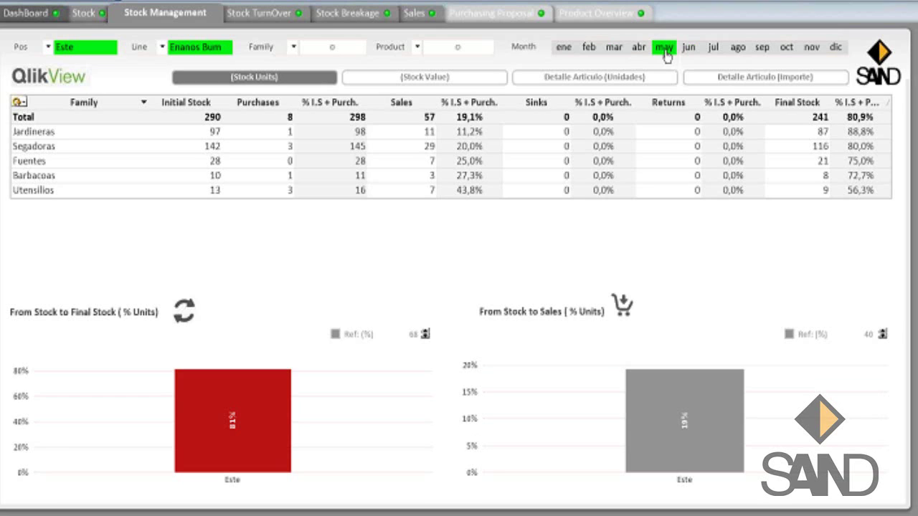
pyautogui.click(664, 49)
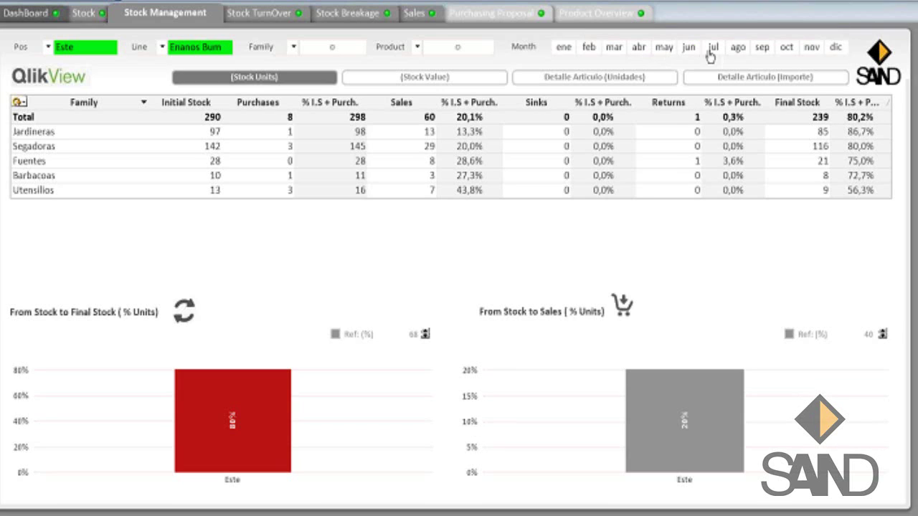
pyautogui.click(690, 49)
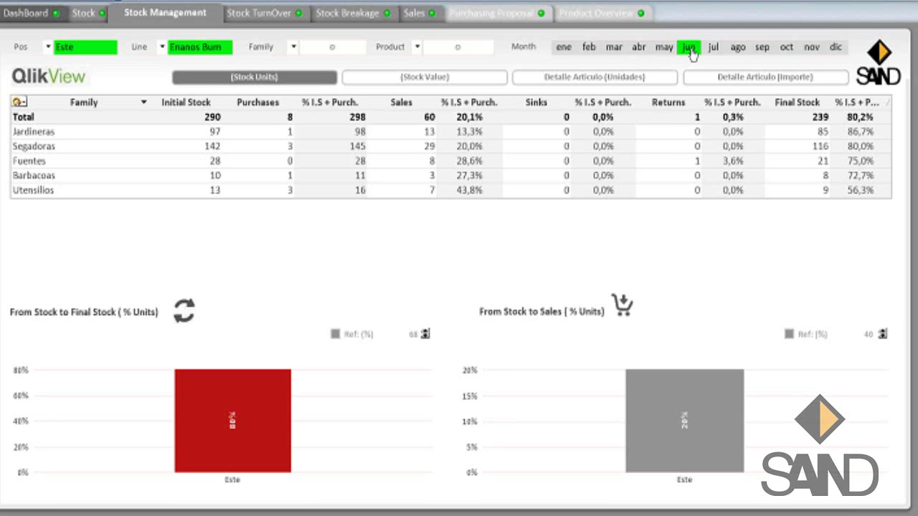
pyautogui.click(689, 49)
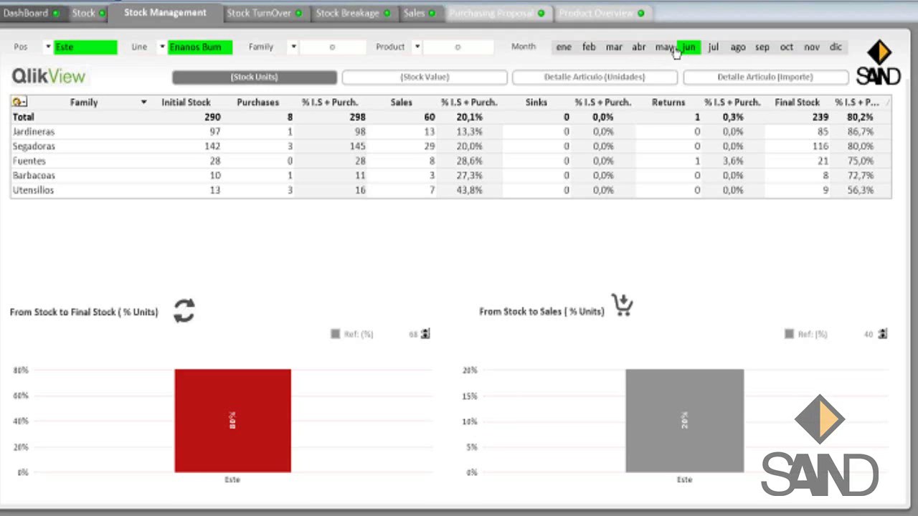
pyautogui.click(615, 49)
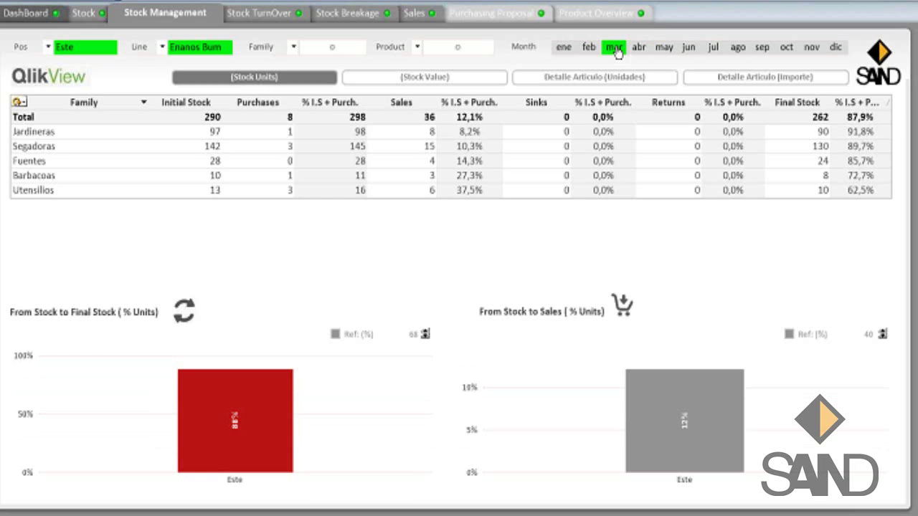
pyautogui.click(617, 50)
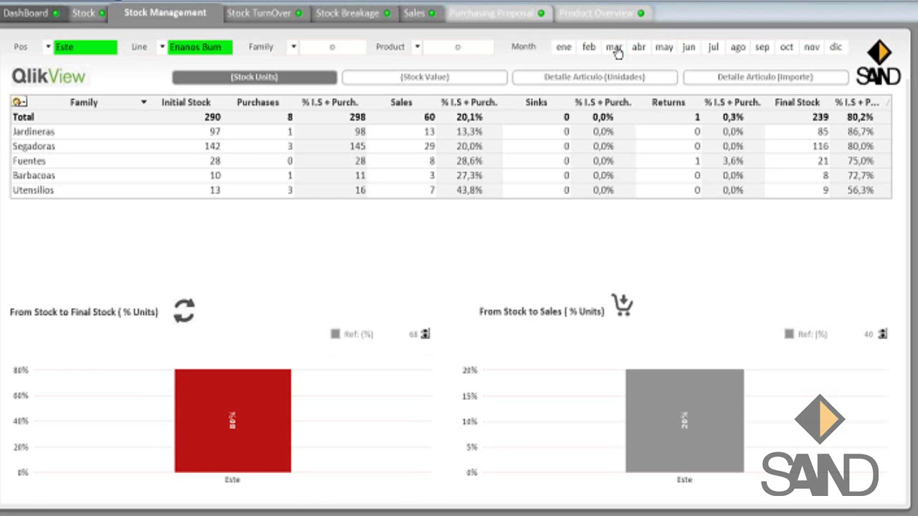
# Switch the stock table to Stock Value and clear all filter selections.
pyautogui.click(364, 84)
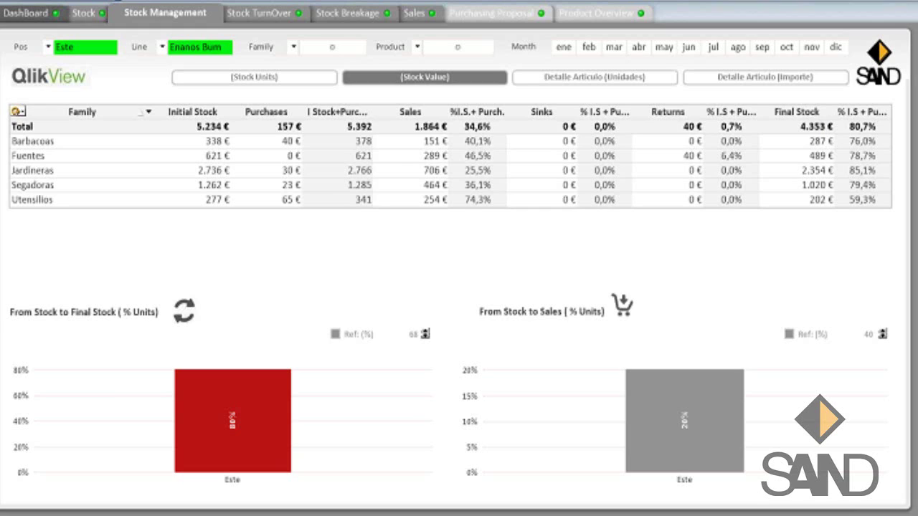
pyautogui.hotkey('ctrl', 'shift', 'd')
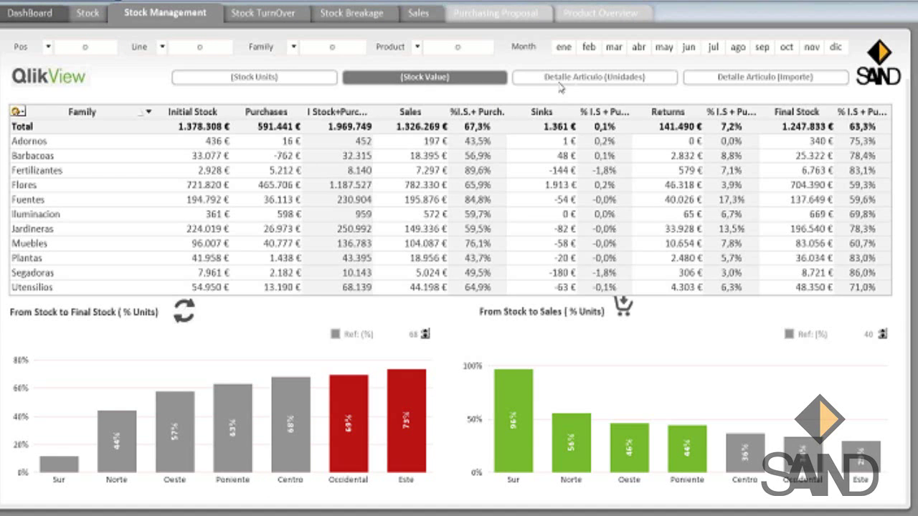
# Review the Stock TurnOver sheet, regrouping its table by POS and by line.
pyautogui.click(256, 15)
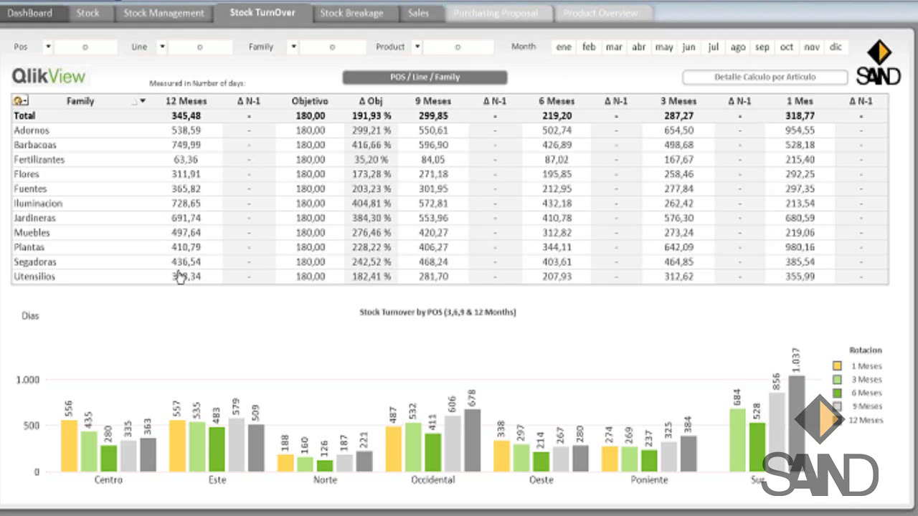
pyautogui.click(20, 101)
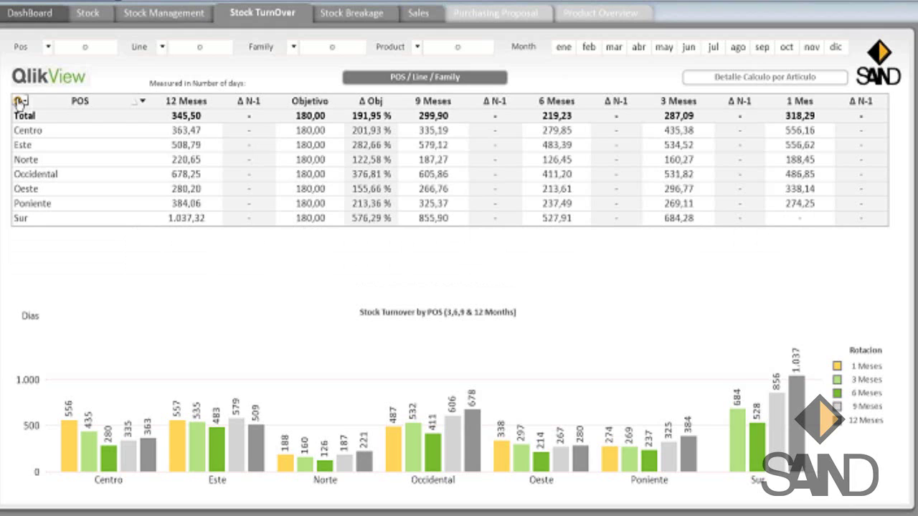
pyautogui.click(20, 101)
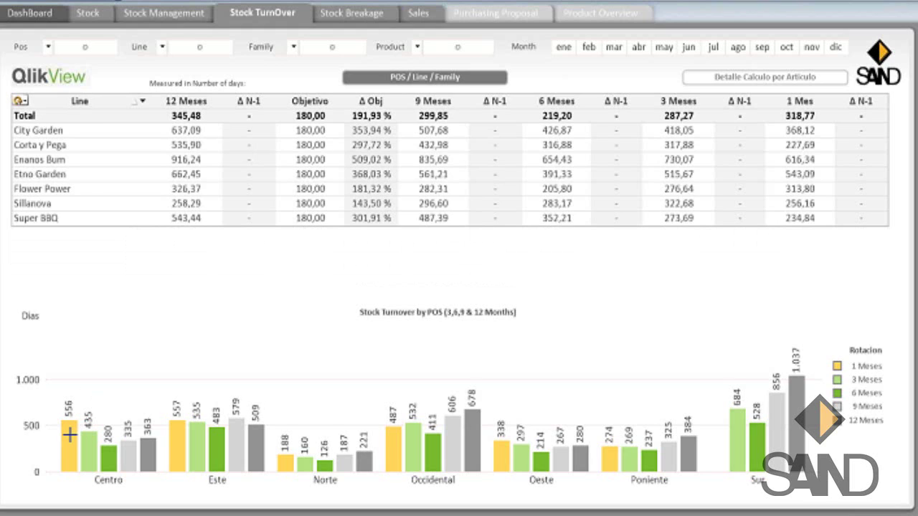
pyautogui.moveTo(70, 436)
pyautogui.moveTo(394, 454)
# Review the Stock Breakage and Sales sheets and check the grouping options of the sales table.
pyautogui.click(353, 15)
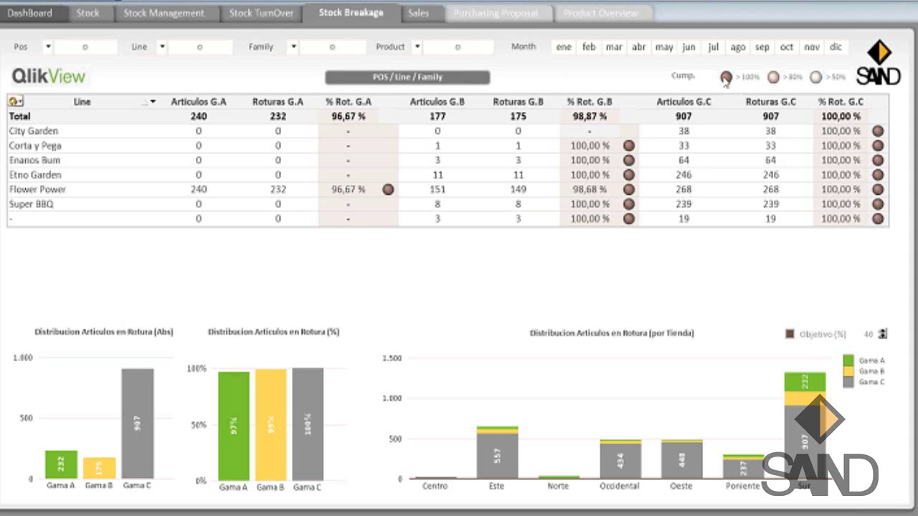
pyautogui.click(415, 14)
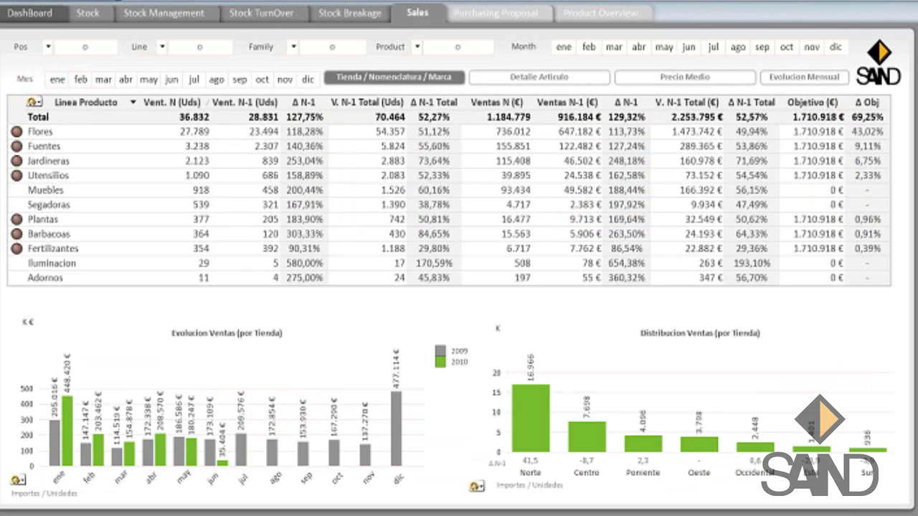
pyautogui.click(31, 104)
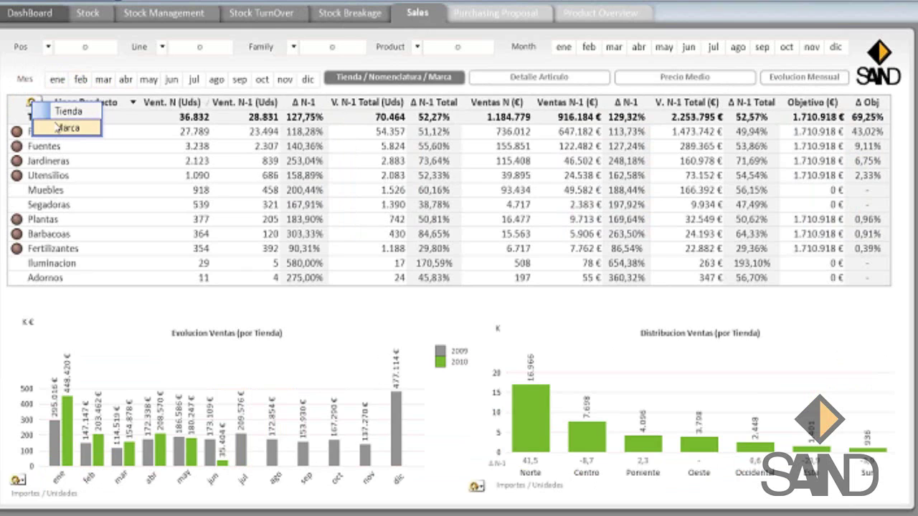
pyautogui.click(111, 106)
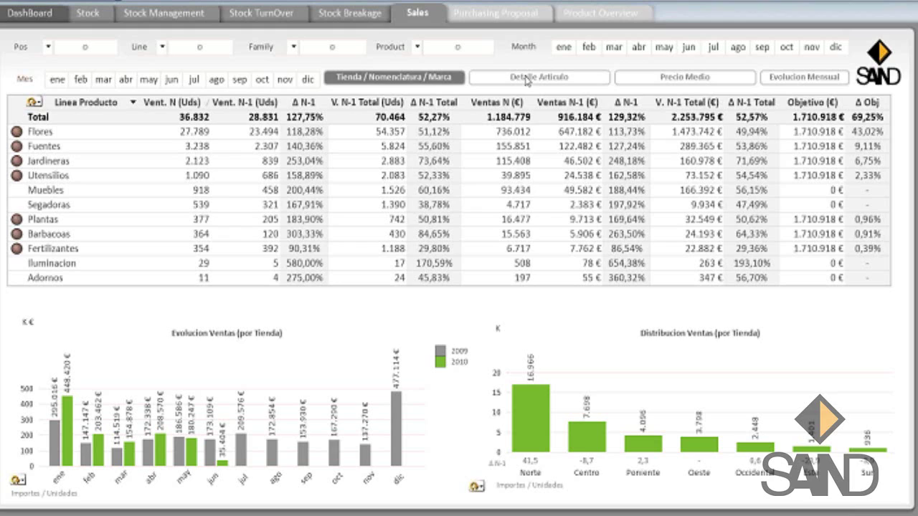
# Filter the Purchasing Proposal to jul and set both Trends Ponderation and Time Ponderation to 0,25.
pyautogui.click(523, 16)
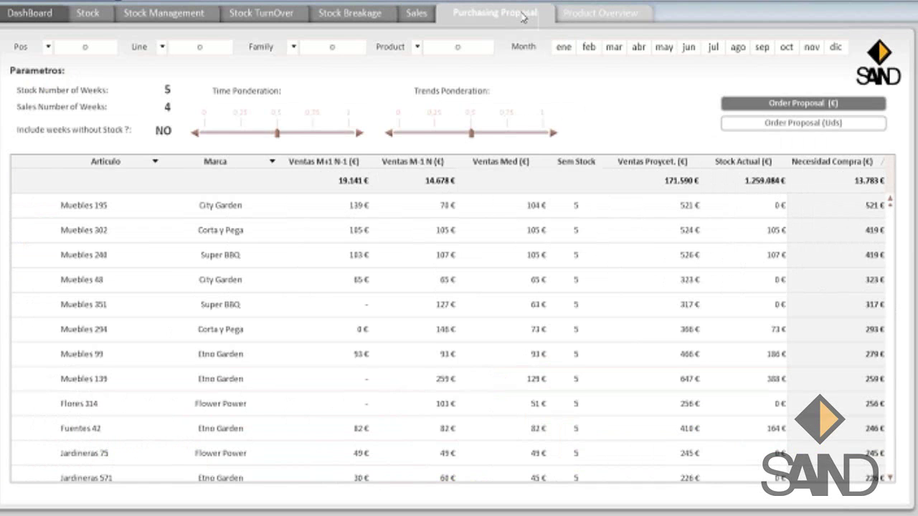
pyautogui.click(714, 48)
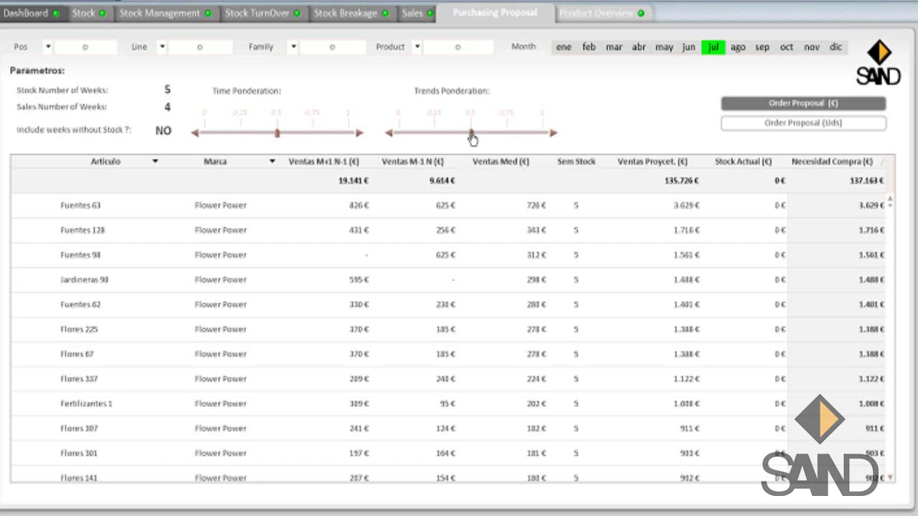
pyautogui.moveTo(473, 138); pyautogui.dragTo(448, 137)
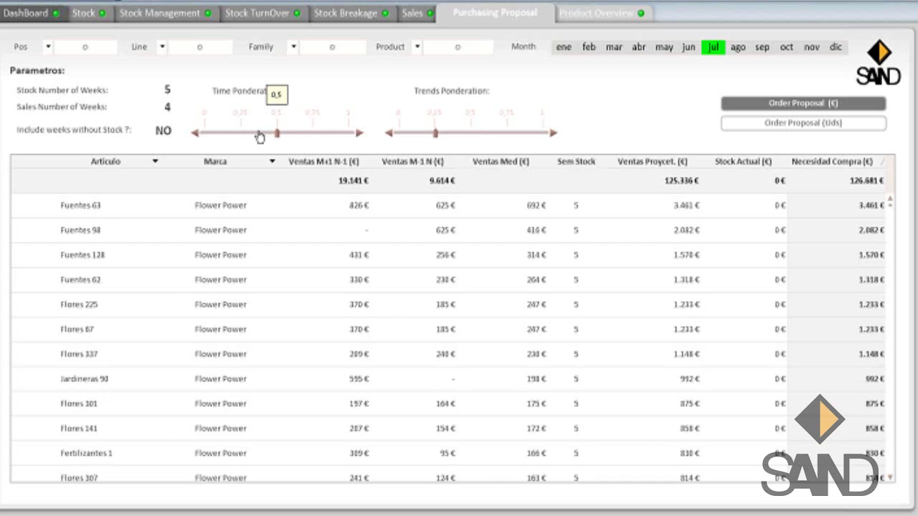
pyautogui.moveTo(259, 134); pyautogui.dragTo(241, 134)
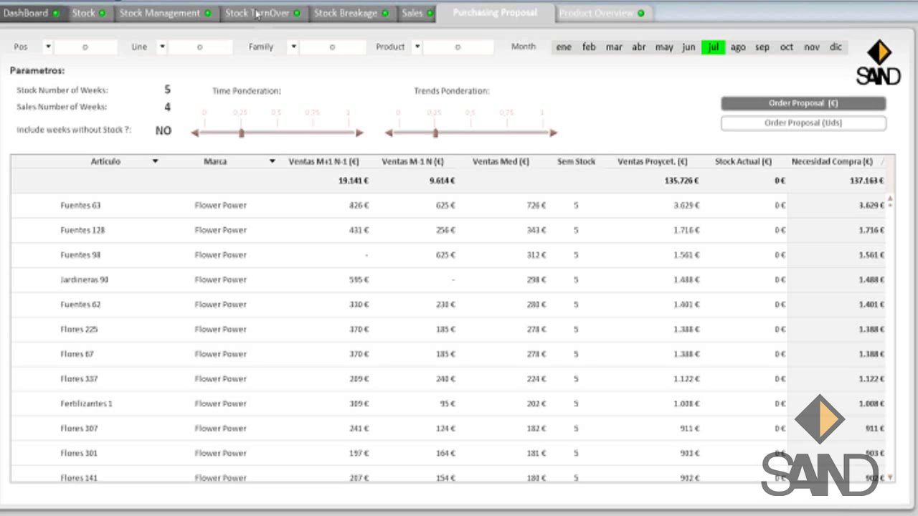
# View the Product Overview sheet, return to the DashBoard and clear all filter selections.
pyautogui.click(571, 15)
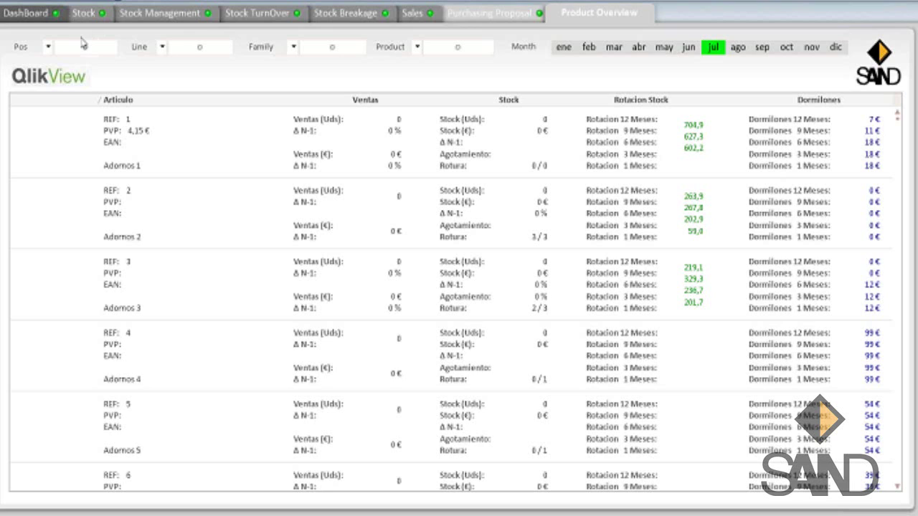
pyautogui.click(31, 17)
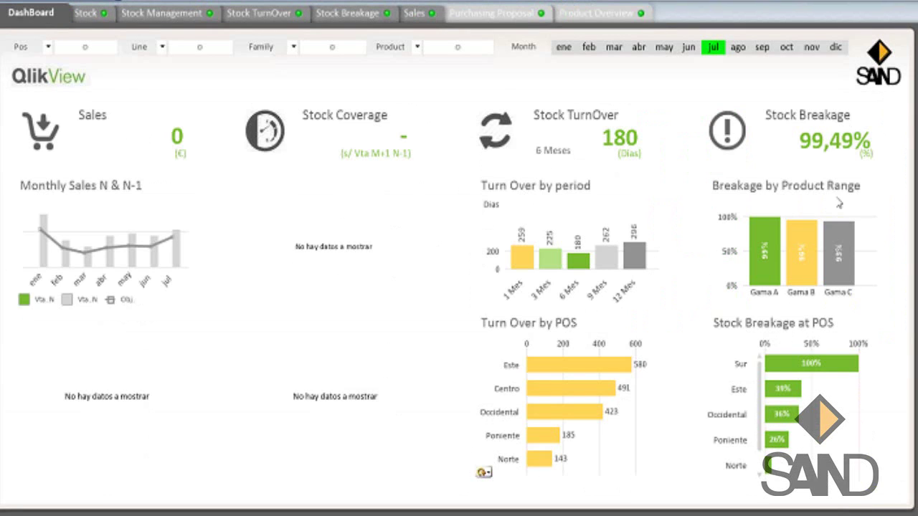
pyautogui.hotkey('ctrl', 'shift', 'd')
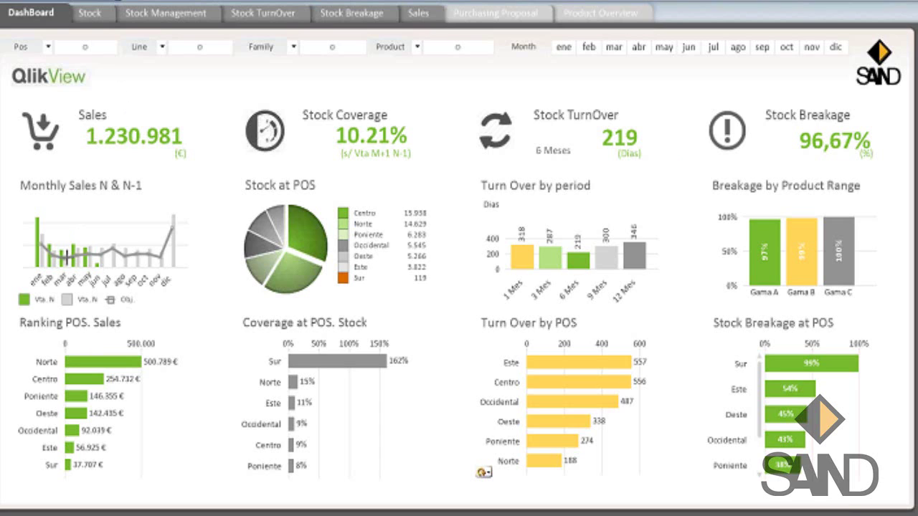
# Examine the DashBoard charts for monthly sales, stock and coverage at POS, and turnover by period.
pyautogui.moveTo(64, 256)
pyautogui.moveTo(316, 221)
pyautogui.moveTo(297, 359)
pyautogui.moveTo(293, 384)
pyautogui.moveTo(291, 403)
pyautogui.moveTo(635, 256)
pyautogui.moveTo(516, 252)
# Look through the values available in the Pos, Line, Family and Product filters.
pyautogui.click(48, 47)
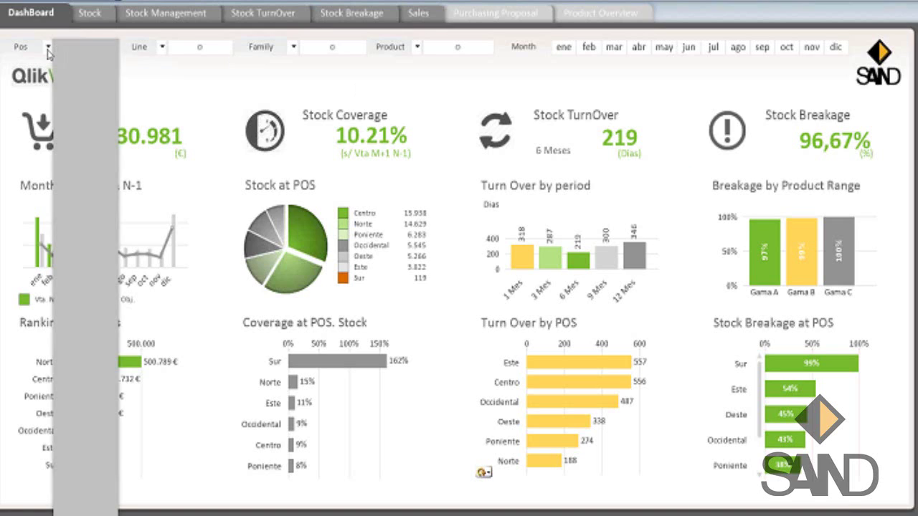
pyautogui.click(163, 55)
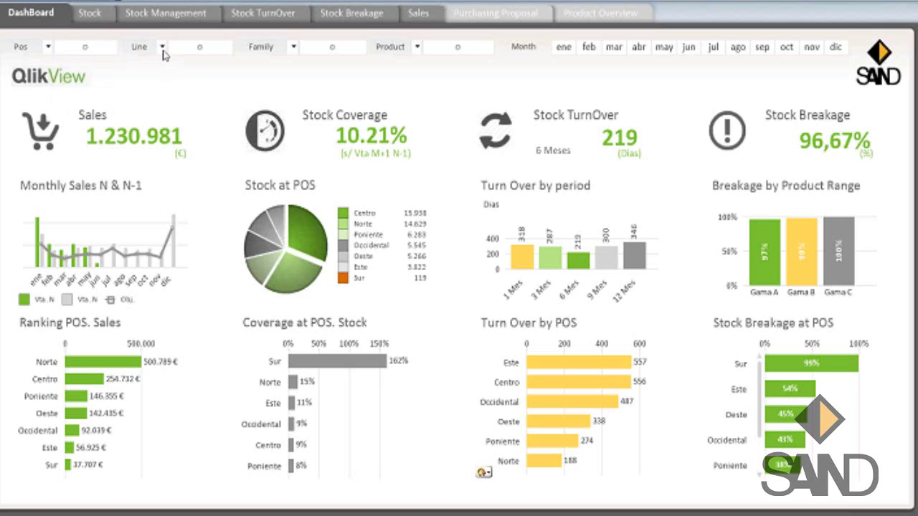
pyautogui.click(164, 54)
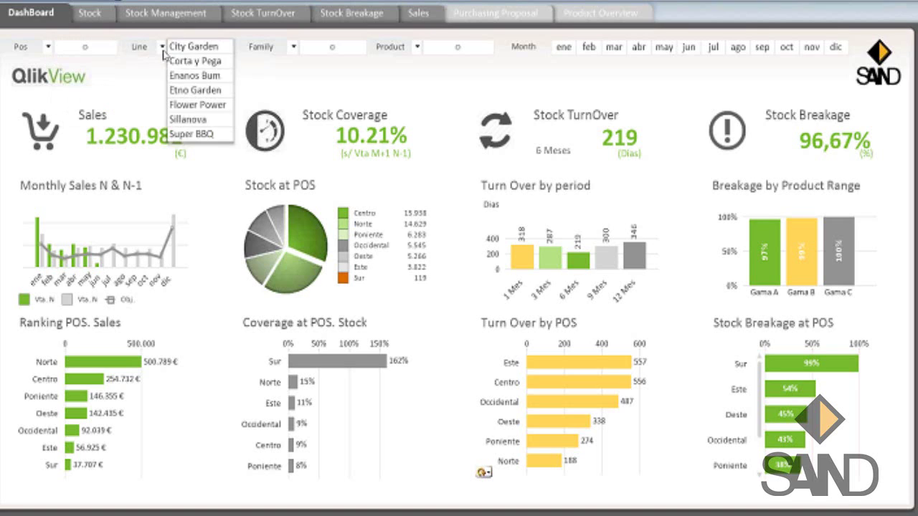
pyautogui.click(266, 62)
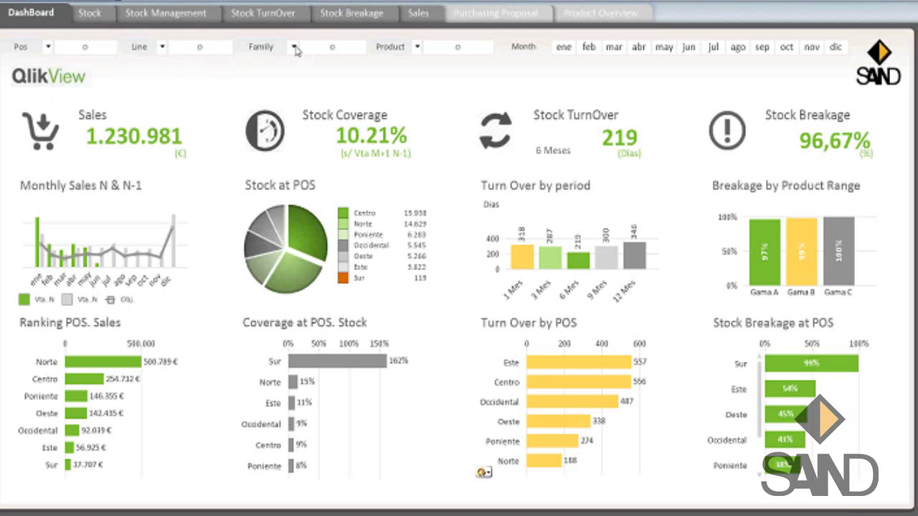
pyautogui.click(293, 46)
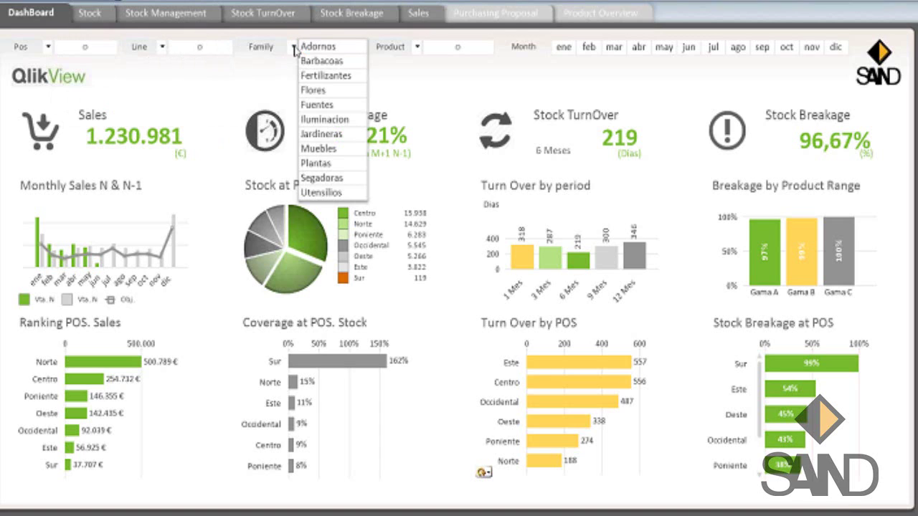
pyautogui.click(387, 69)
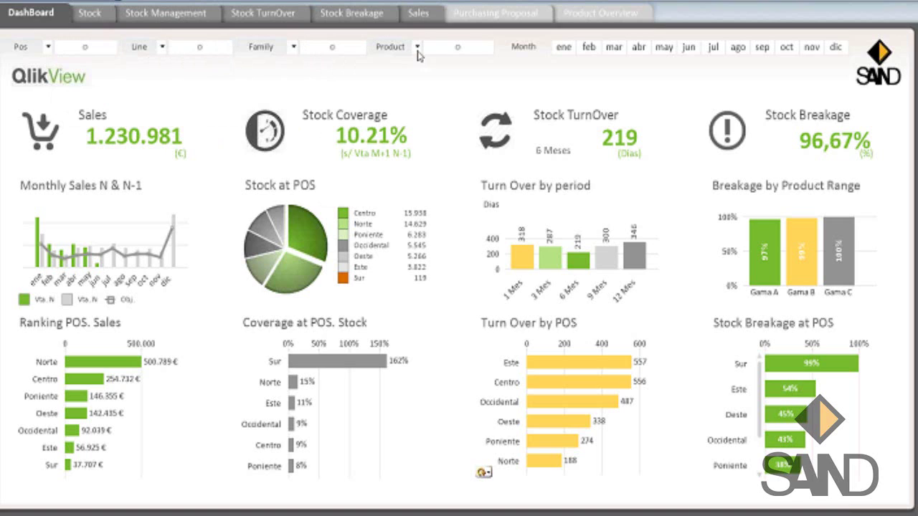
pyautogui.click(418, 49)
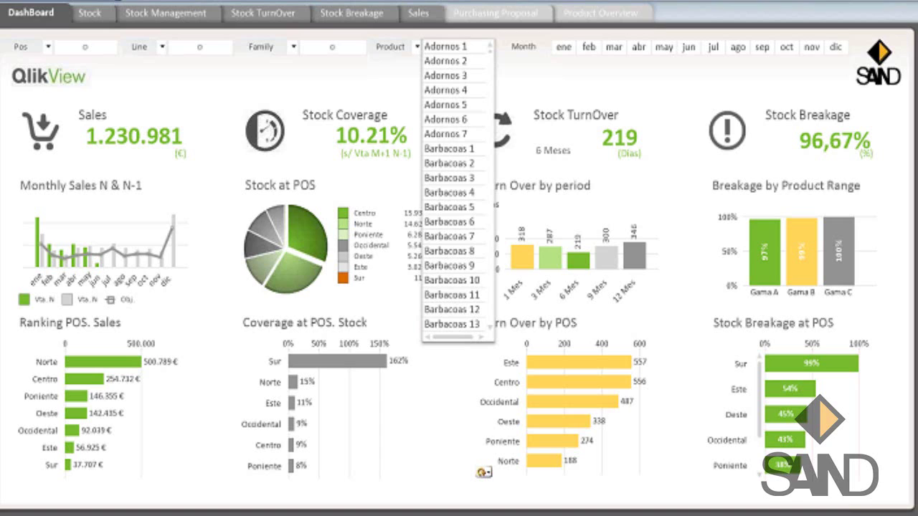
# Open the Stock sheet and read the 2009-1 month-end stock in the stock evolution chart.
pyautogui.click(92, 13)
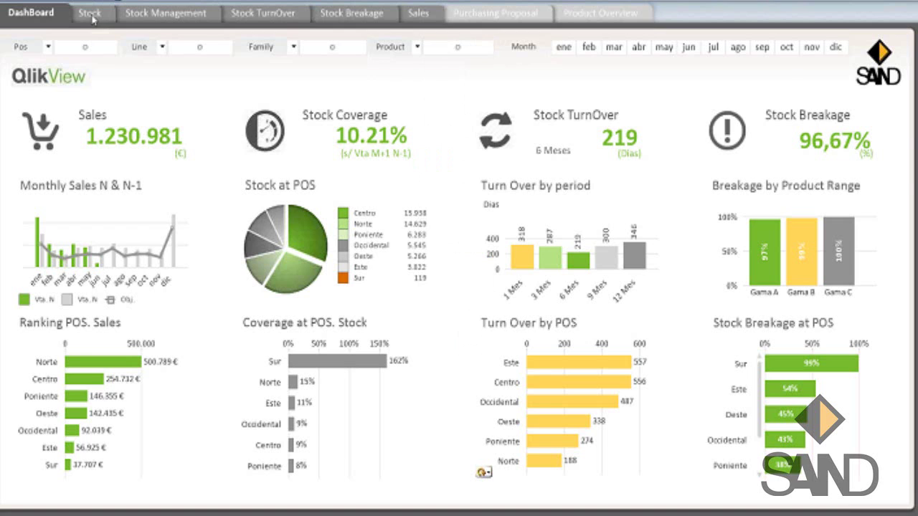
pyautogui.click(90, 14)
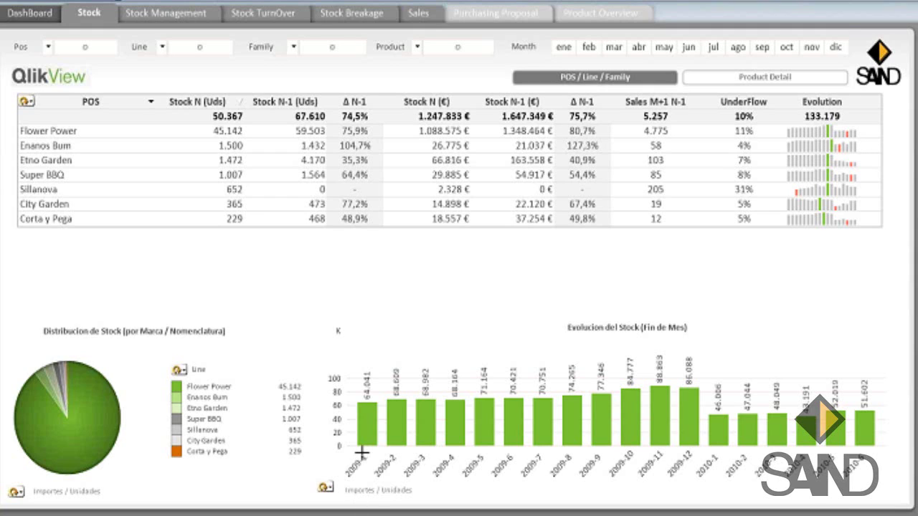
pyautogui.moveTo(365, 438)
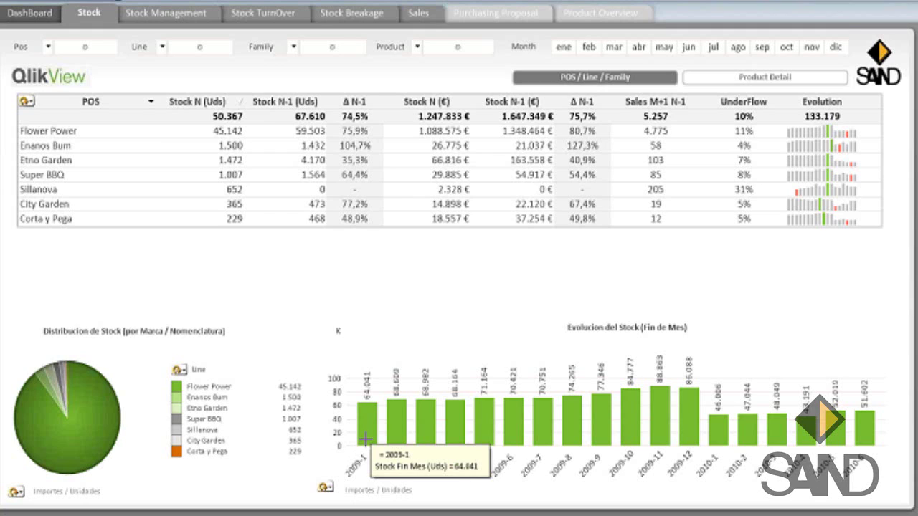